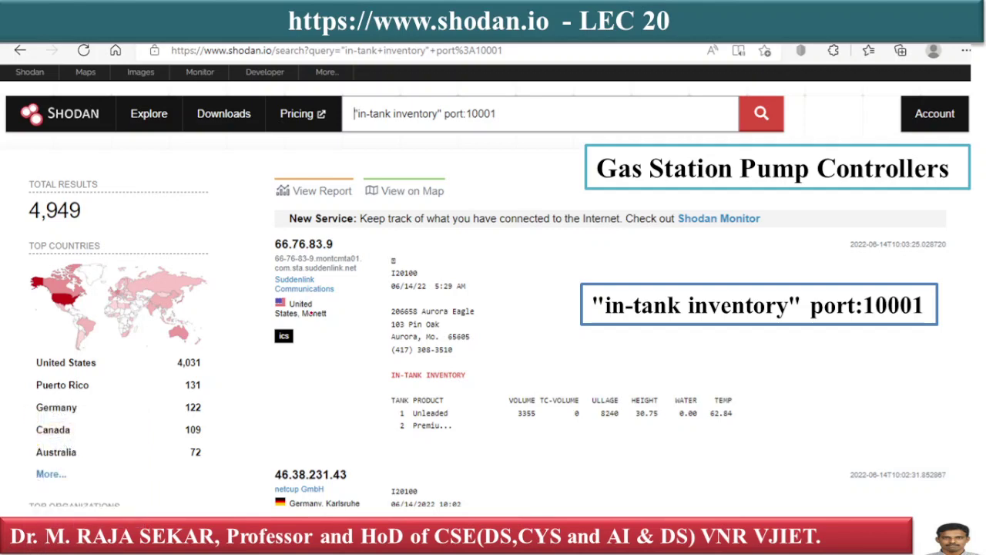
Step: Draw a red check mark by the Gas Station label, then erase all ink
left_click_drag(568, 180, 671, 118)
left_click(42, 544)
left_click(66, 495)
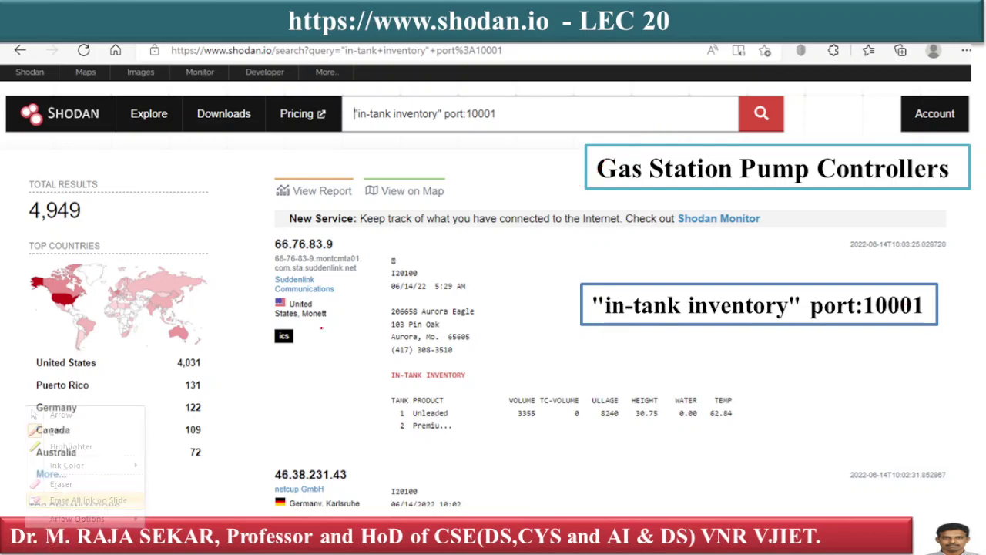
Step: Circle Monett, Karlsruhe, the TANK and PRODUCT entries, and VOLUME 3355 in red
mouse_move(334, 296)
left_mouse_down()
mouse_move(307, 333)
mouse_move(328, 287)
left_mouse_up()
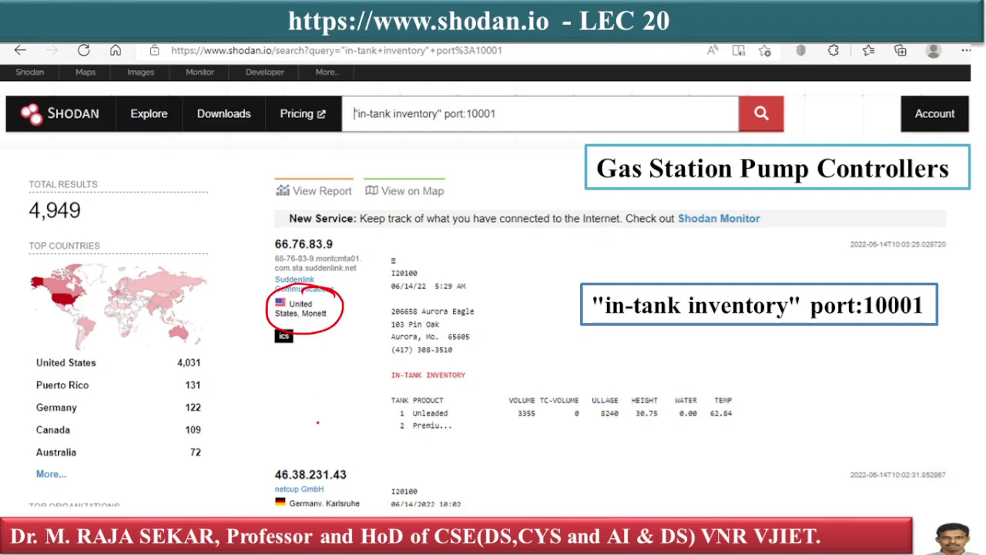
mouse_move(333, 491)
left_mouse_down()
mouse_move(282, 503)
mouse_move(328, 487)
left_mouse_up()
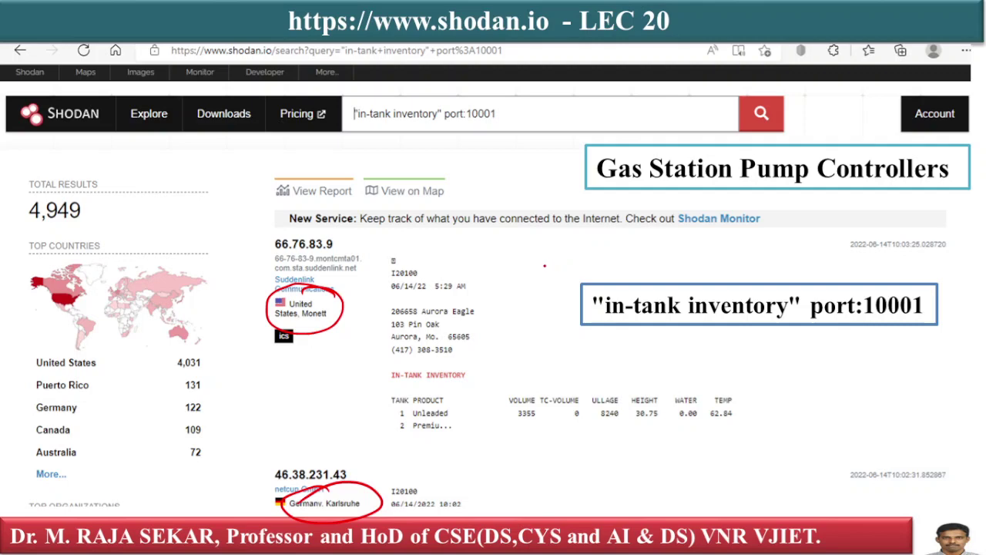
mouse_move(407, 388)
left_mouse_down()
mouse_move(397, 438)
mouse_move(385, 397)
left_mouse_up()
left_click_drag(440, 382, 451, 390)
left_click_drag(536, 376, 547, 383)
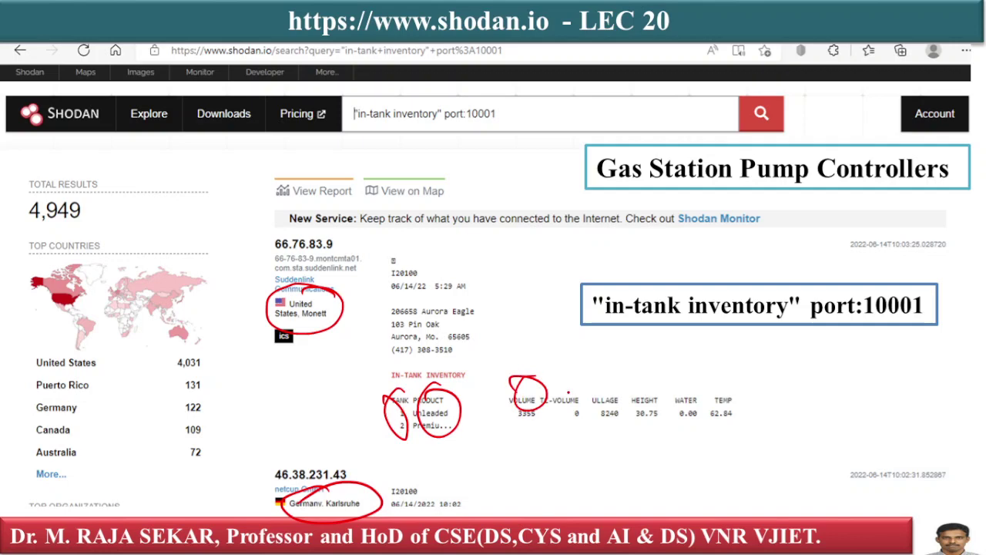
Step: Erase all ink on the slide and advance to the next slide
left_click(41, 542)
left_click(86, 500)
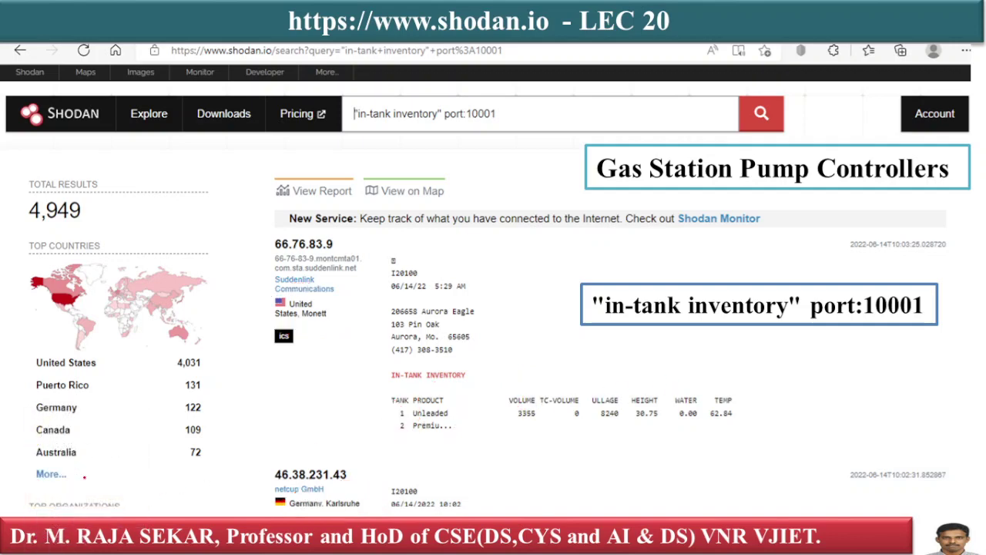
key("Right")
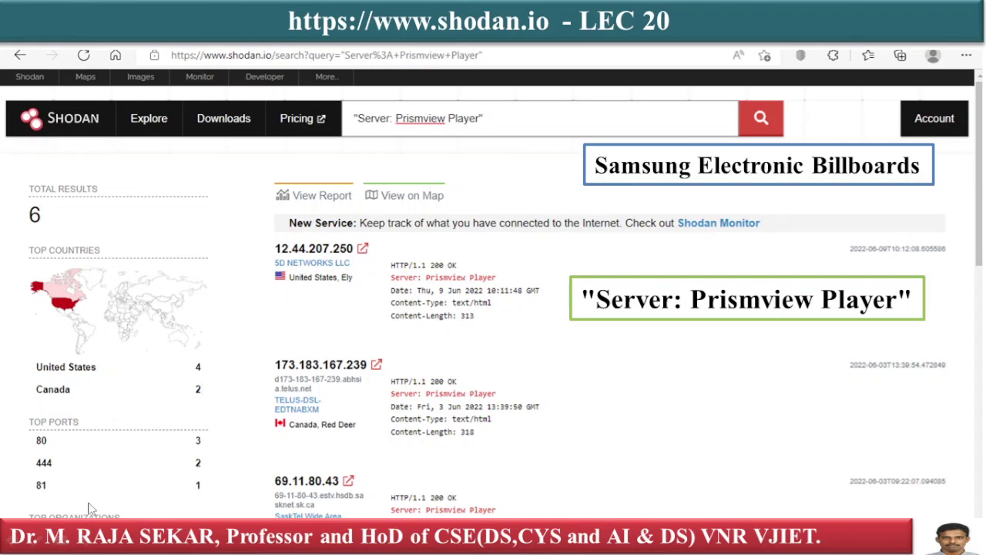
Step: With the pen, draw an arrow from the query caption to the search text and underline Prismview Player
right_click(34, 543)
left_click(46, 431)
mouse_move(607, 324)
left_mouse_down()
mouse_move(551, 299)
mouse_move(478, 139)
mouse_move(494, 150)
left_mouse_up()
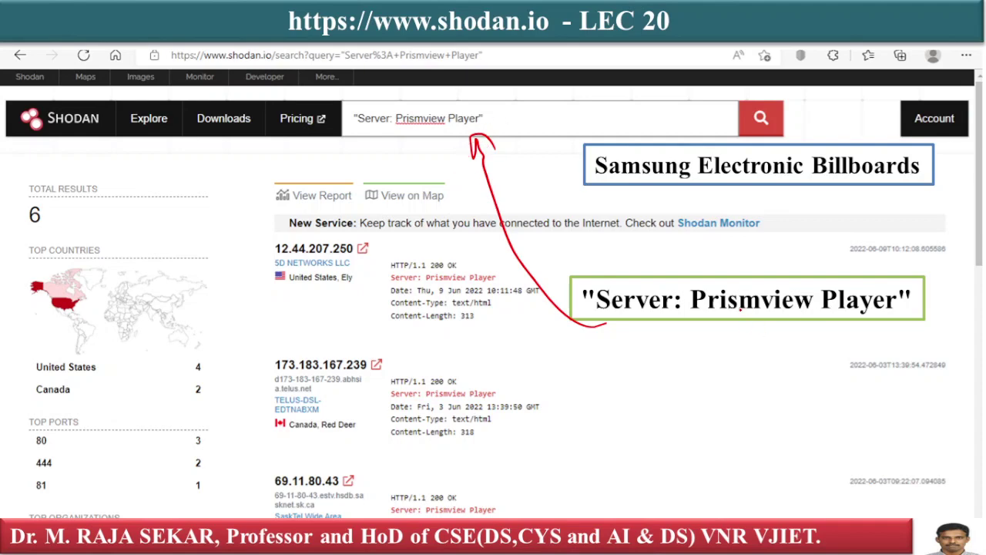
mouse_move(731, 327)
left_mouse_down()
mouse_move(869, 324)
mouse_move(740, 333)
left_mouse_up()
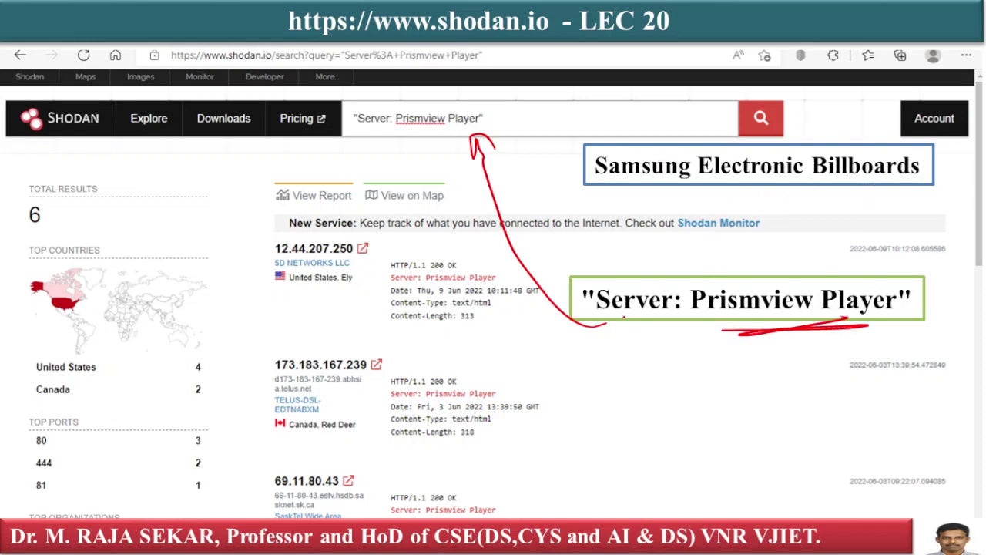
Step: Circle Red Deer, Canada and Ely, United States, erase all ink, and go to the next slide
left_click_drag(331, 412, 306, 431)
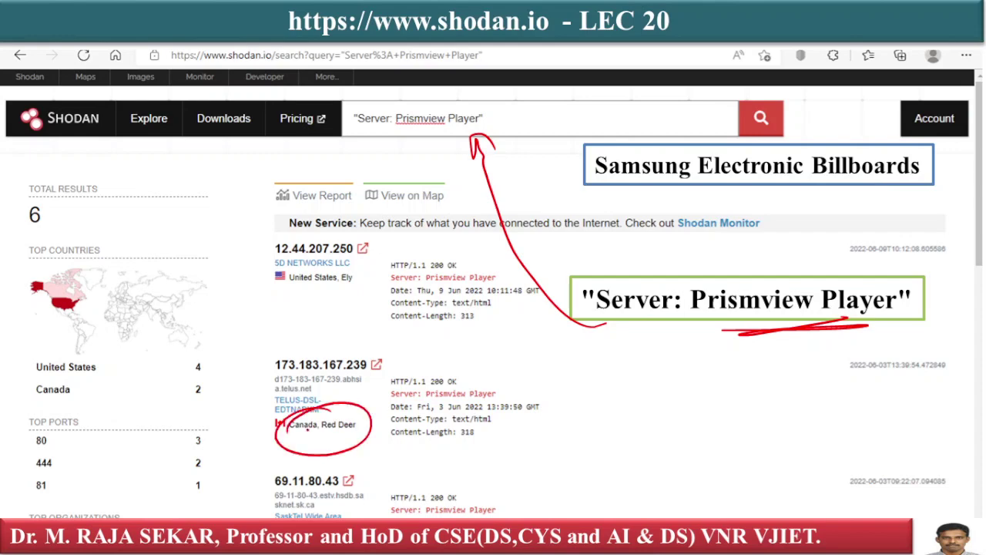
left_click_drag(325, 255, 336, 311)
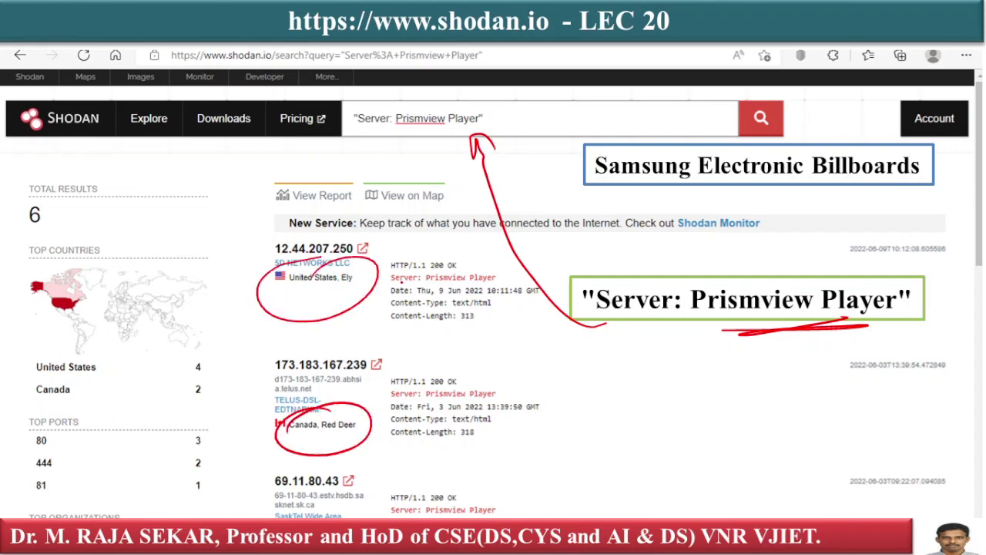
right_click(92, 491)
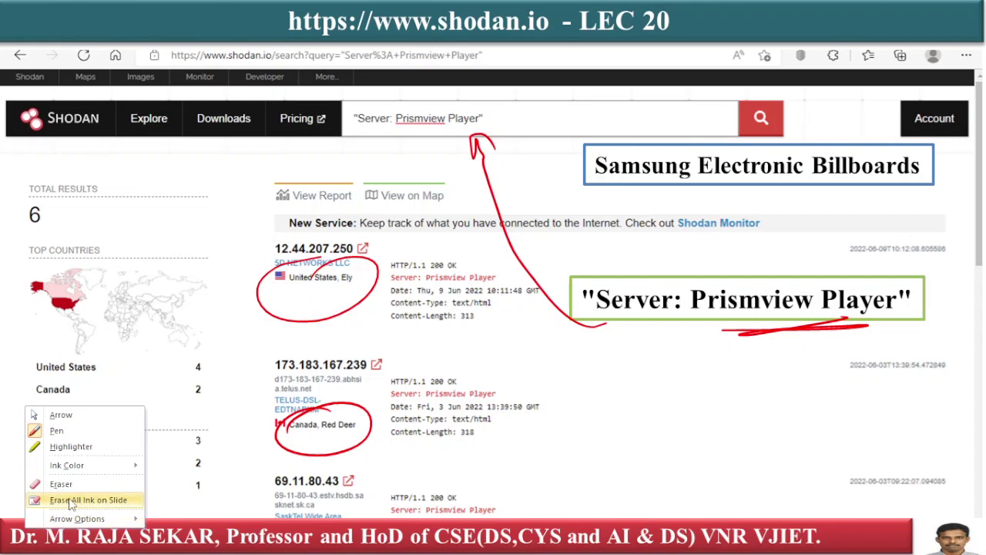
left_click(108, 518)
scroll(100, 471, "down", 6)
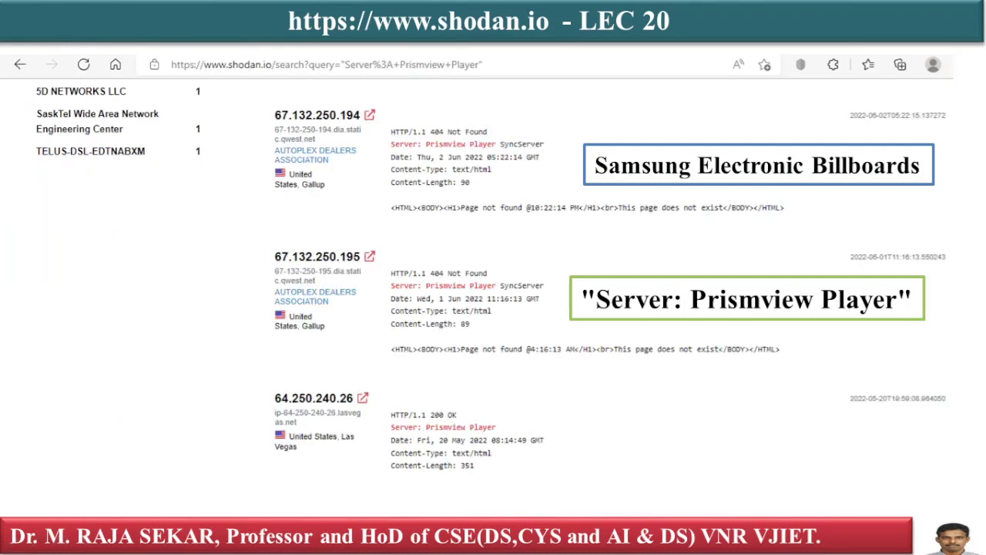
Step: With the pen, circle the link icon beside each of the three results
left_click(42, 543)
left_click(61, 432)
left_click_drag(377, 98, 351, 117)
left_click_drag(359, 251, 377, 279)
left_click_drag(325, 406, 350, 416)
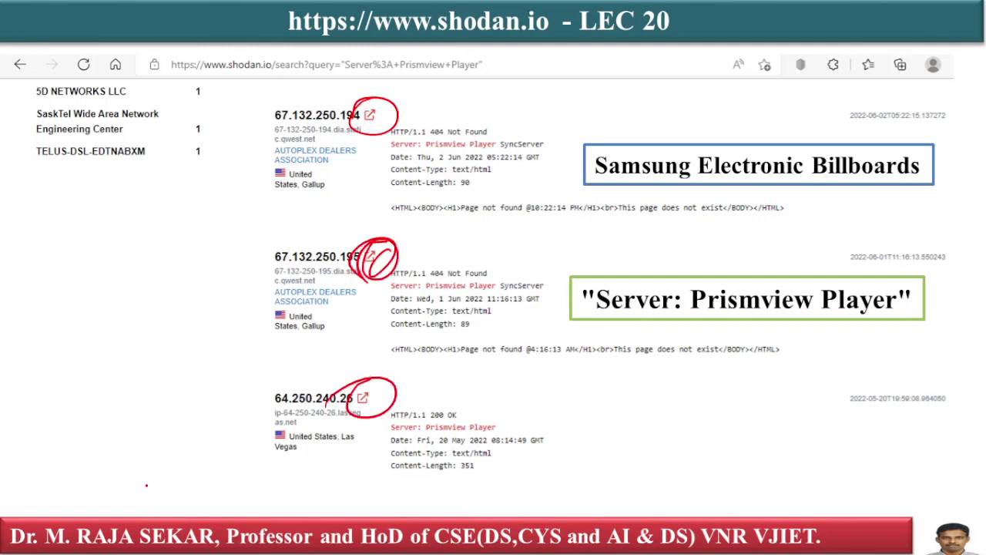
Step: Erase all ink on the slide and advance to the next slide
left_click(36, 544)
left_click(79, 477)
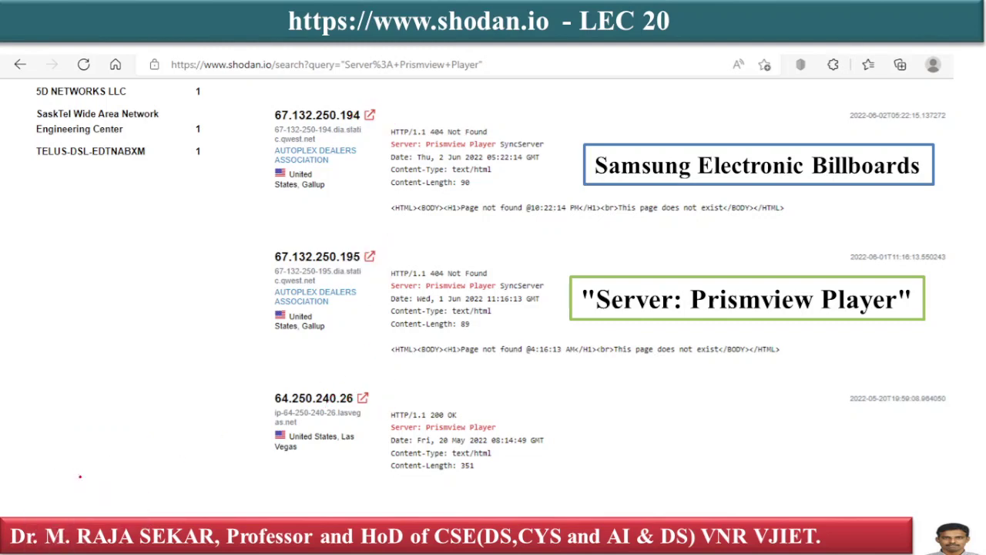
key("Right")
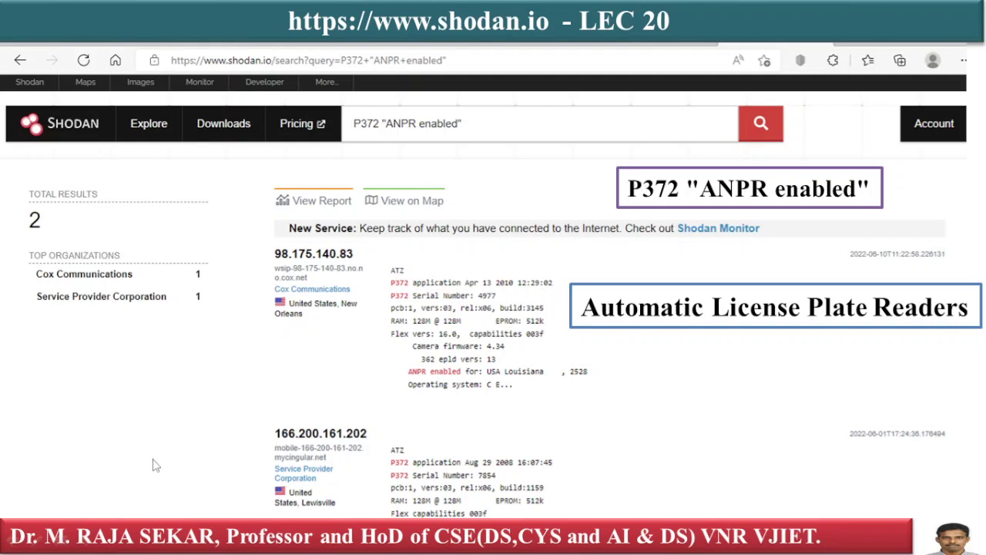
Step: With the pen, draw an arrow from the P372 caption to the search field
right_click(35, 539)
left_click(74, 430)
mouse_move(619, 205)
left_mouse_down()
mouse_move(532, 134)
mouse_move(527, 156)
left_mouse_up()
left_click_drag(532, 135, 565, 151)
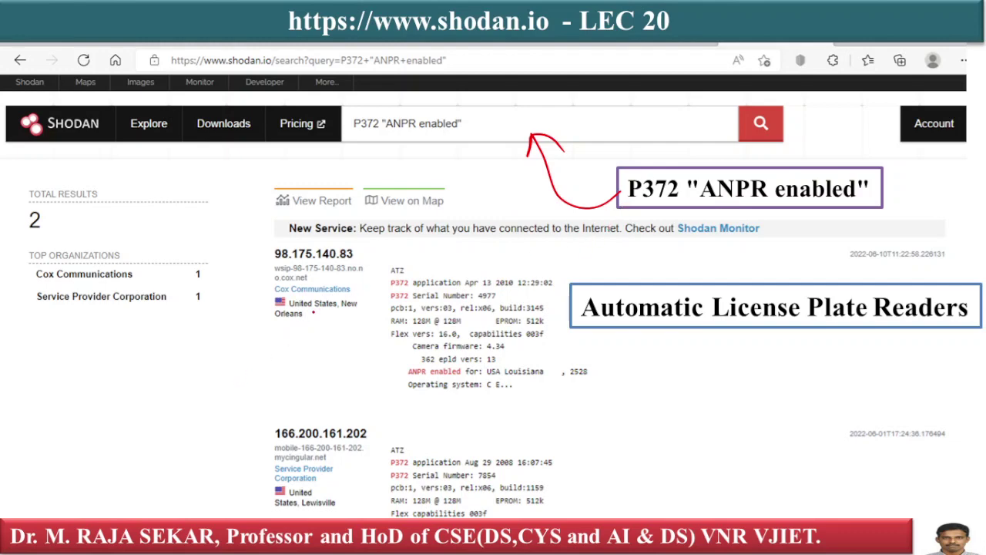
Step: Circle the Cox Communications New Orleans and Lewisville entries, then erase all ink
mouse_move(324, 269)
left_mouse_down()
mouse_move(271, 336)
mouse_move(329, 270)
left_mouse_up()
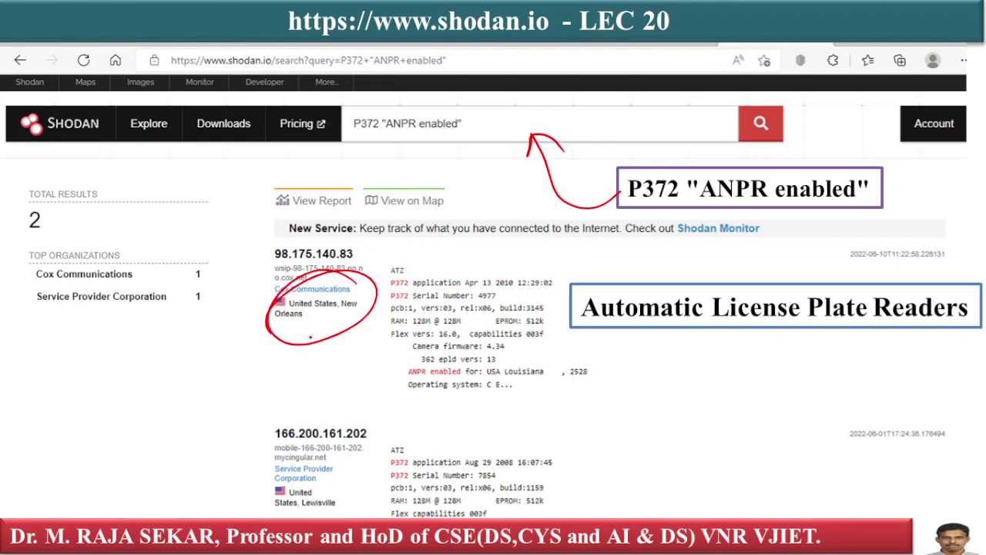
left_click_drag(334, 482, 270, 499)
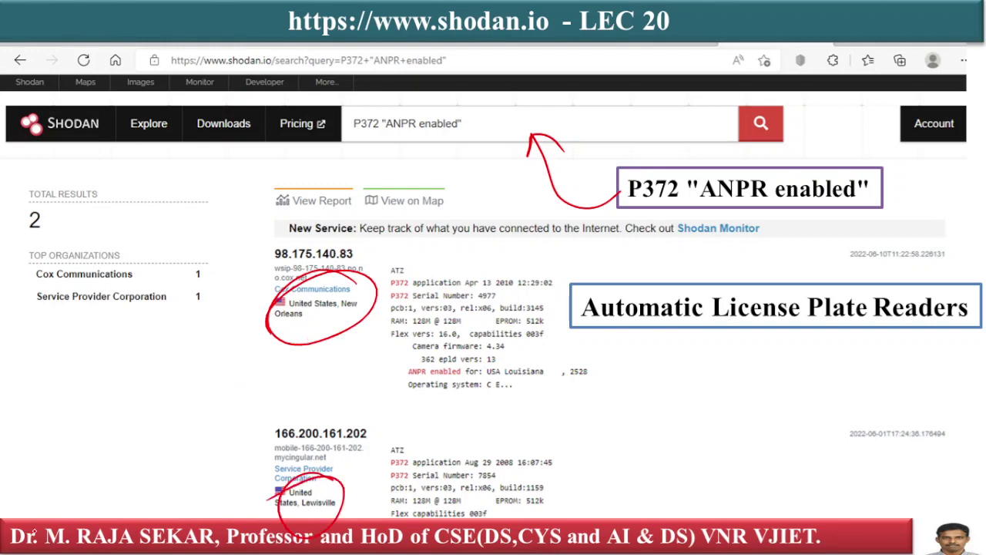
right_click(31, 540)
left_click(85, 493)
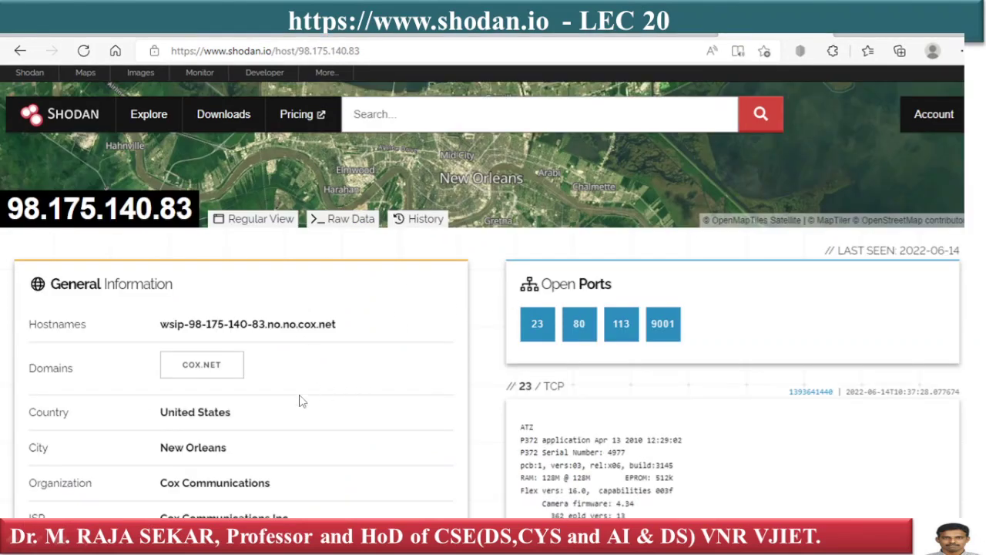
Step: With the pen, circle open ports 23, 80, 113 and 9001
left_click(38, 543)
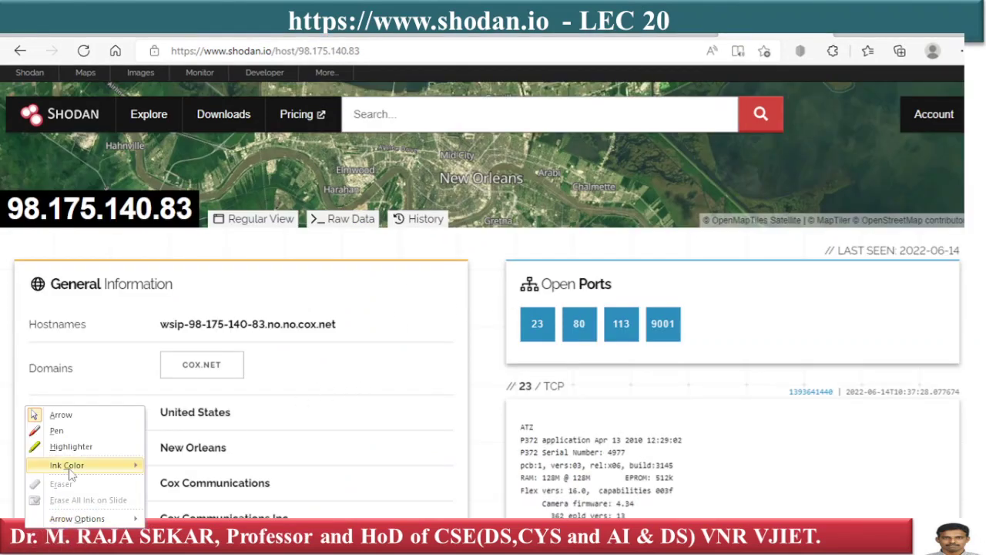
left_click(69, 430)
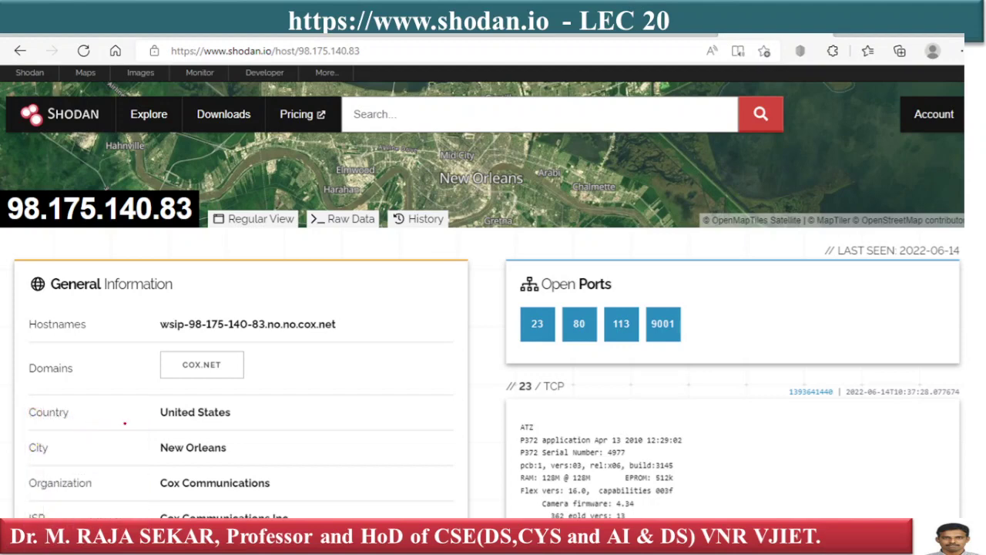
left_click_drag(541, 296, 595, 339)
mouse_move(609, 307)
left_mouse_down()
mouse_move(672, 292)
mouse_move(694, 302)
left_mouse_up()
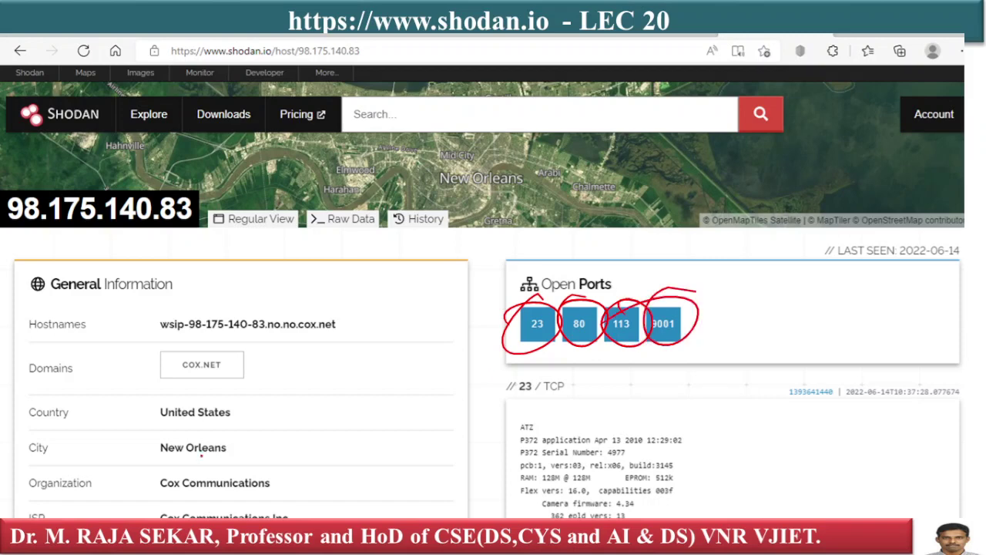
Step: Erase all ink and advance to the mikrotik streetlight slide
left_click(39, 543)
left_click(62, 494)
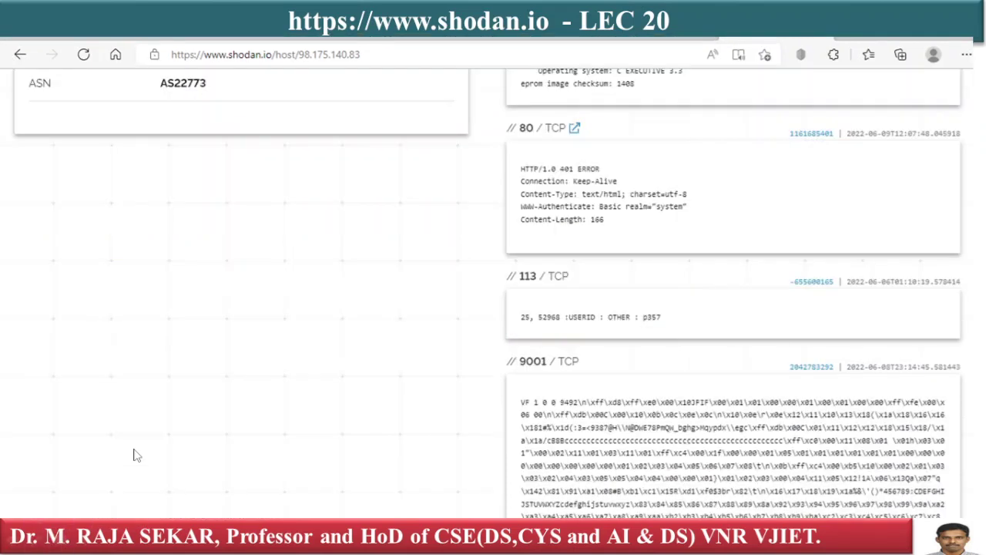
left_click(543, 300)
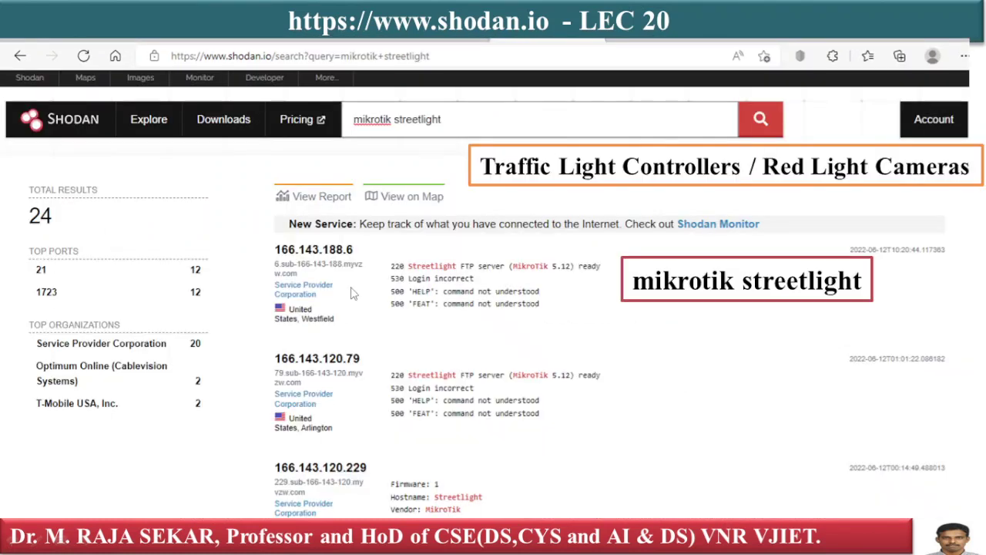
Step: With the pen, draw a stroke toward the Traffic Light caption and underline Streetlight
left_click(43, 541)
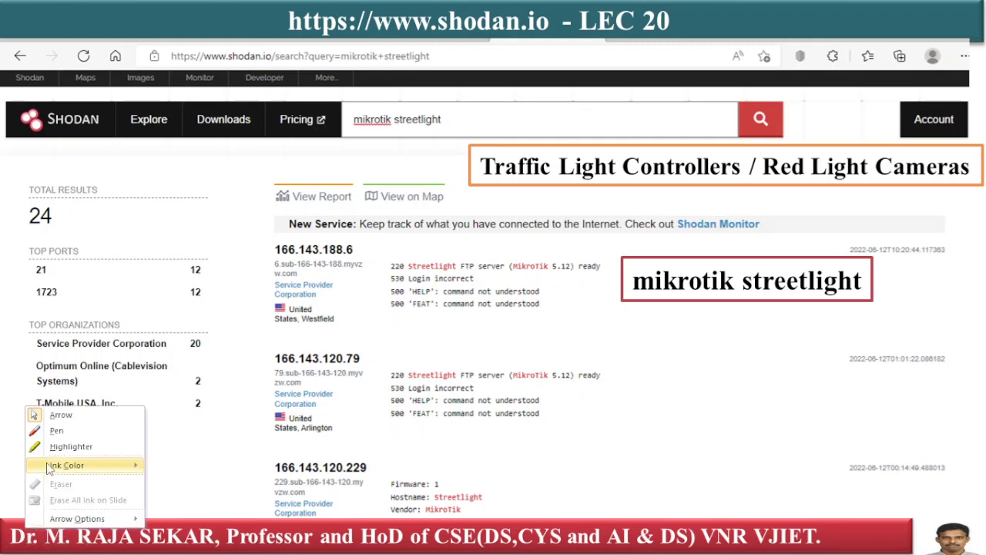
left_click(57, 431)
left_click_drag(474, 190, 553, 131)
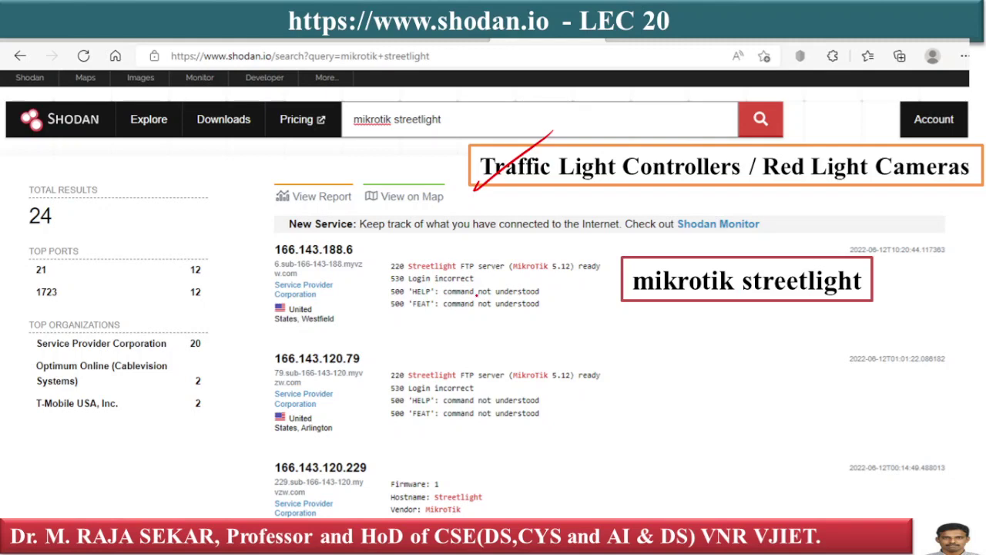
left_click_drag(409, 269, 568, 272)
Step: Circle the Arlington and Westfield locations in red, then erase all ink
mouse_move(330, 410)
left_mouse_down()
mouse_move(331, 425)
mouse_move(284, 434)
left_mouse_up()
left_click_drag(322, 312, 262, 333)
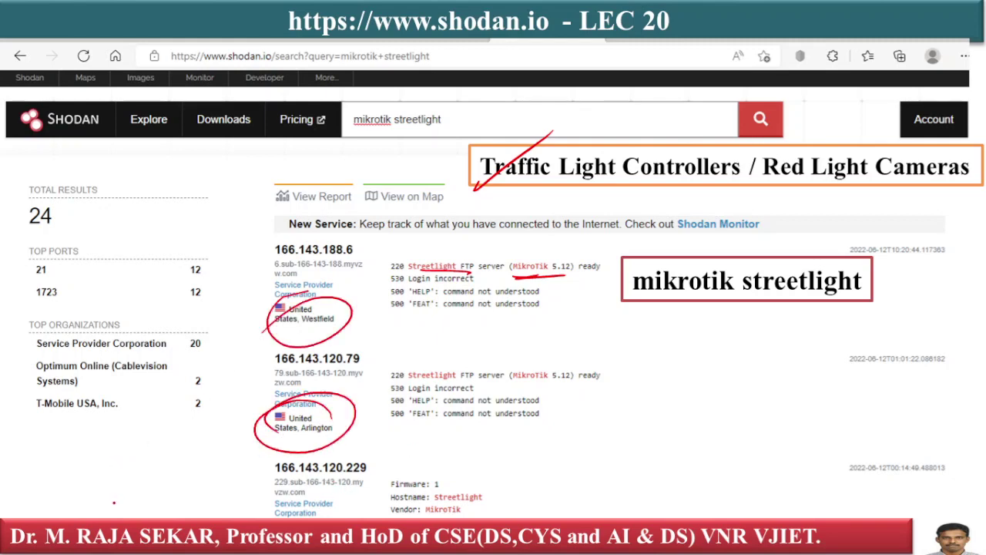
left_click(42, 547)
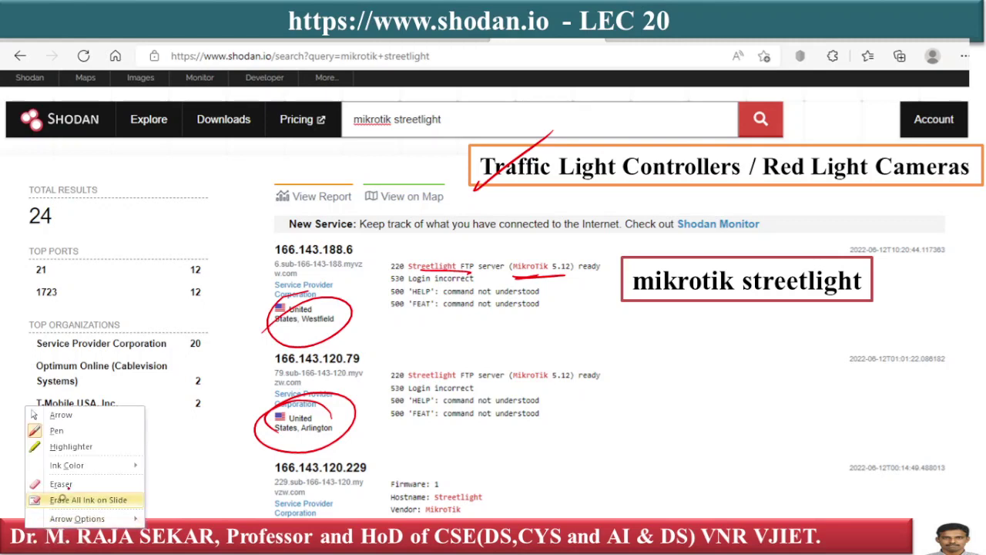
left_click(65, 499)
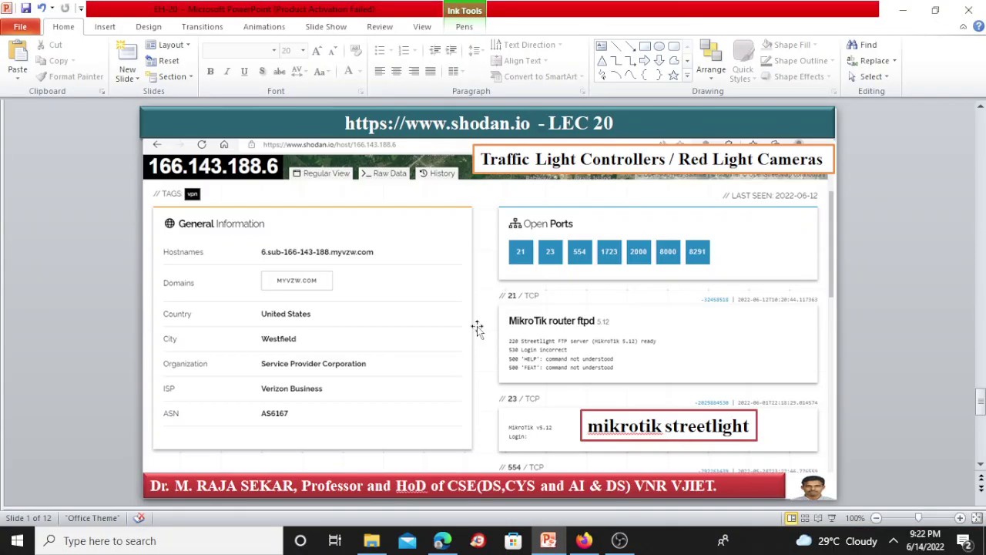
Step: Switch to Firefox to view the live Shodan results
left_click(584, 540)
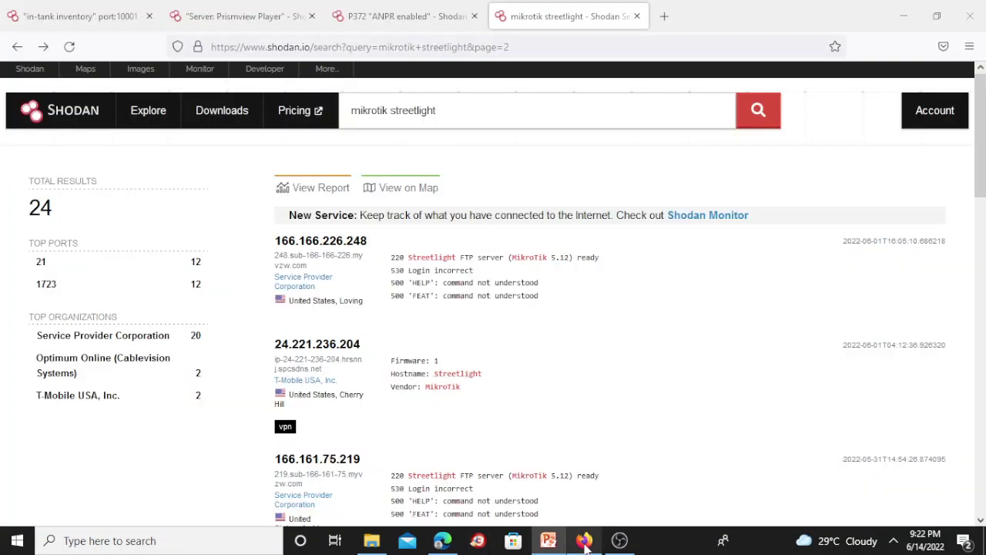
Step: Show the "in-tank inventory" port:10001 results tab with its 4,976 matches
left_click(108, 15)
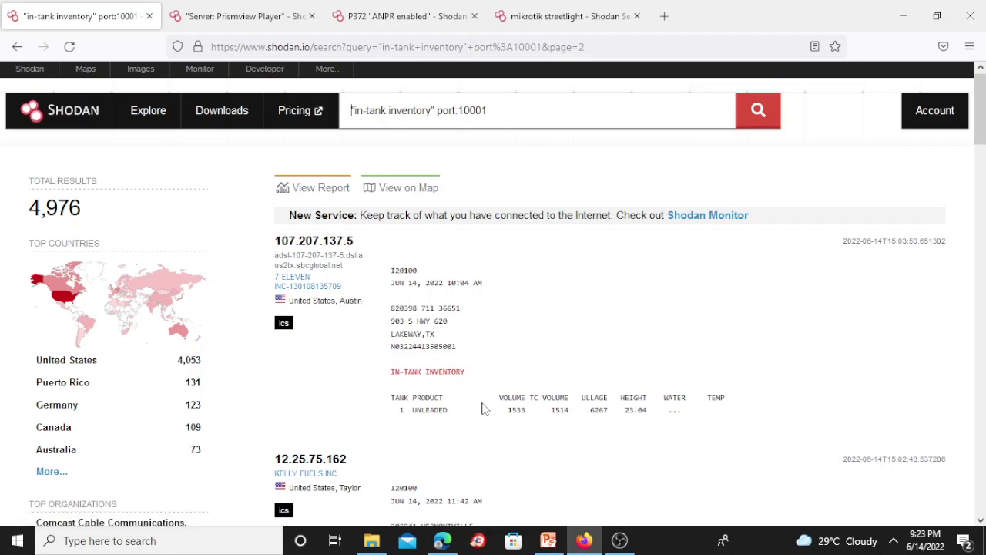
left_click(982, 256)
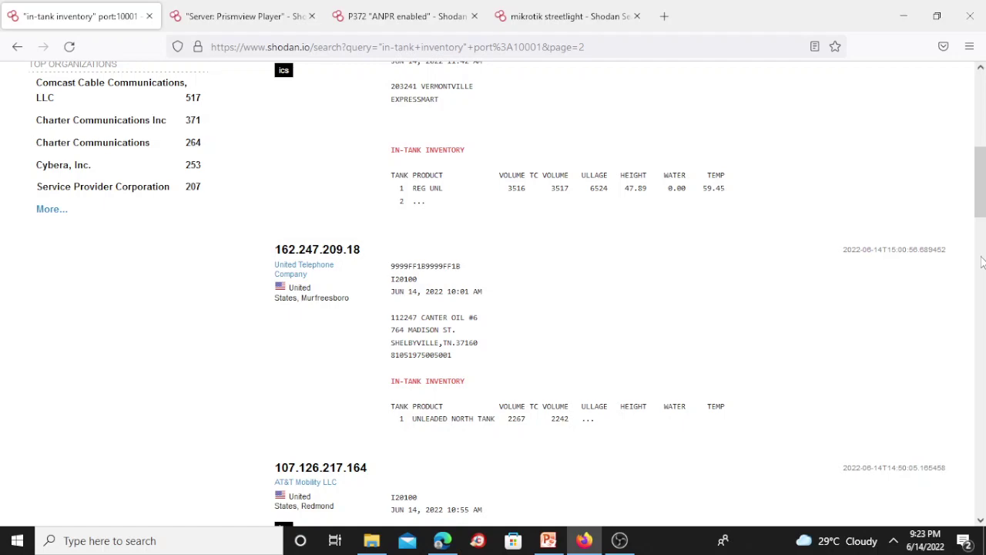
Step: Open host 46.38.231.47 in Karlsruhe and scroll through its open ports and vulnerabilities
left_click(982, 264)
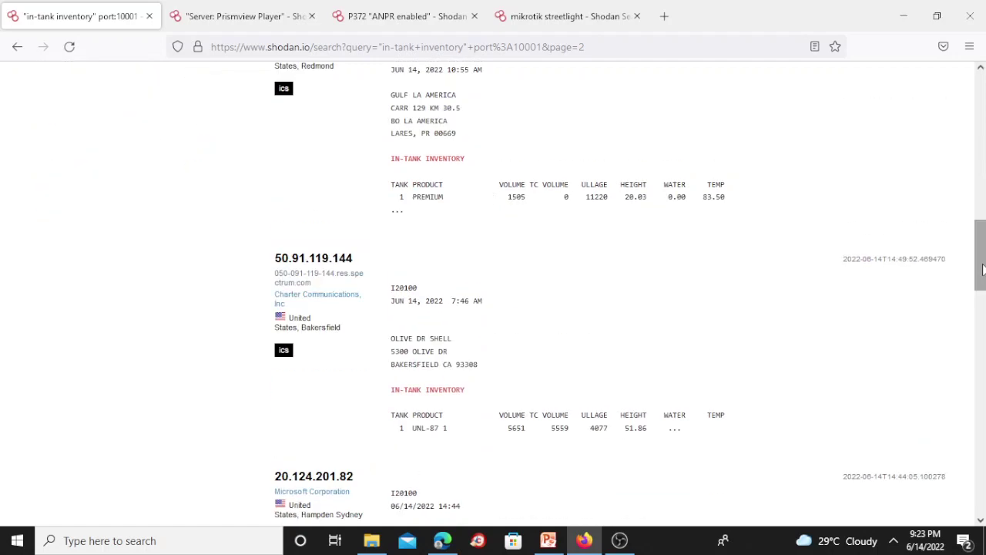
left_click(983, 365)
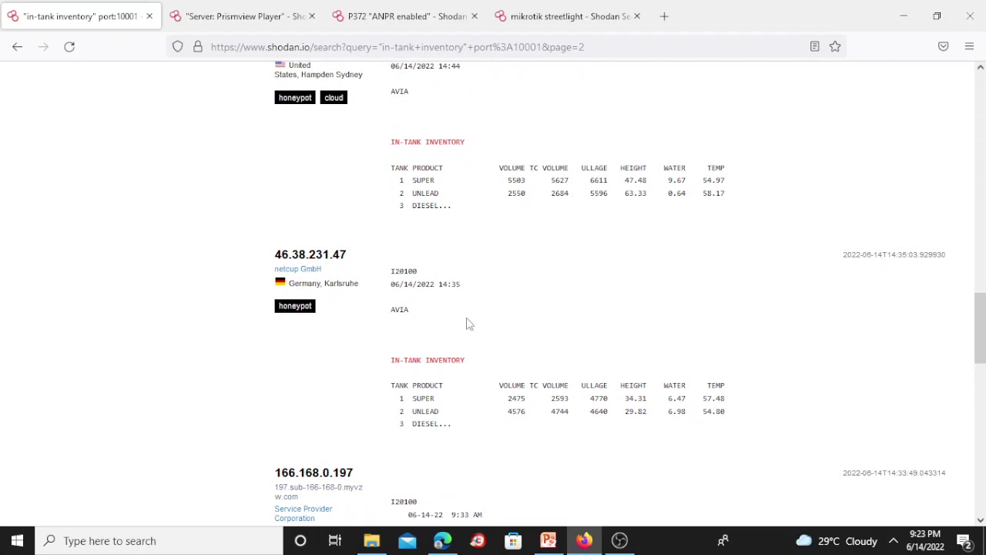
left_click(319, 257)
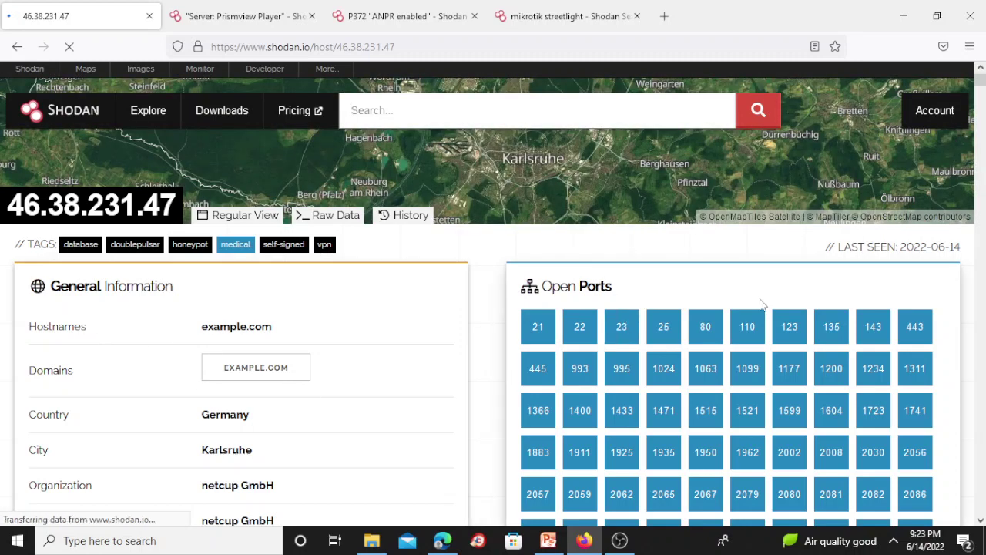
scroll(964, 318, "down", 6)
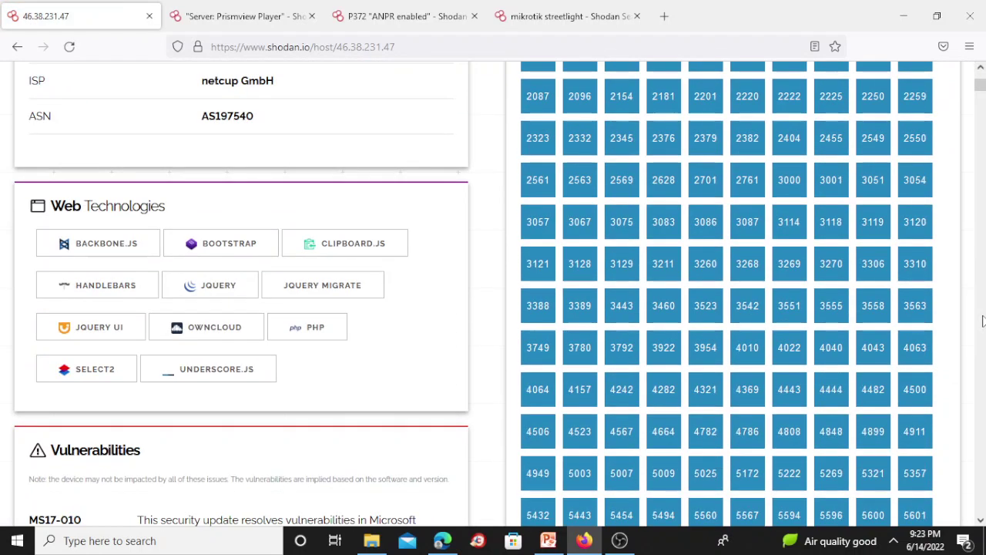
scroll(984, 351, "down", 6)
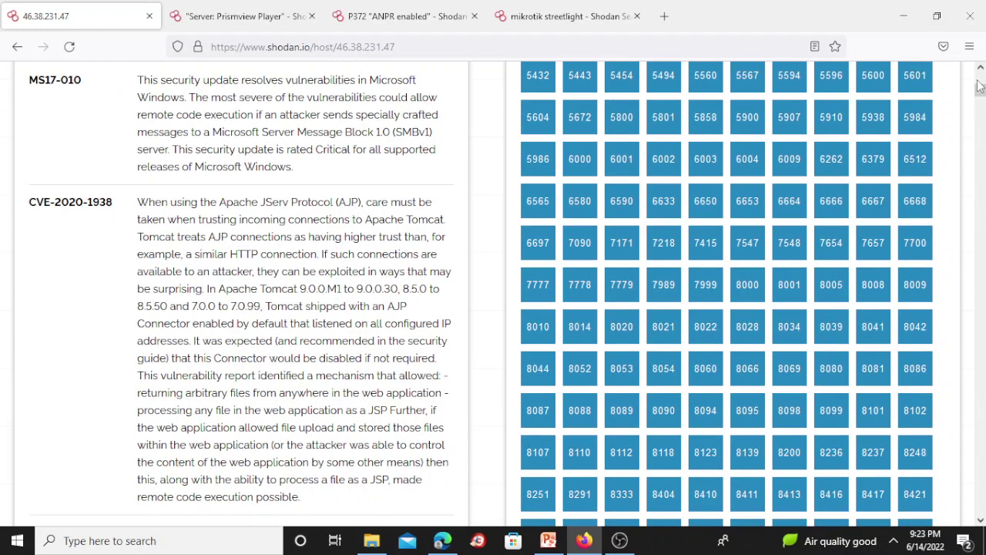
scroll(982, 80, "up", 6)
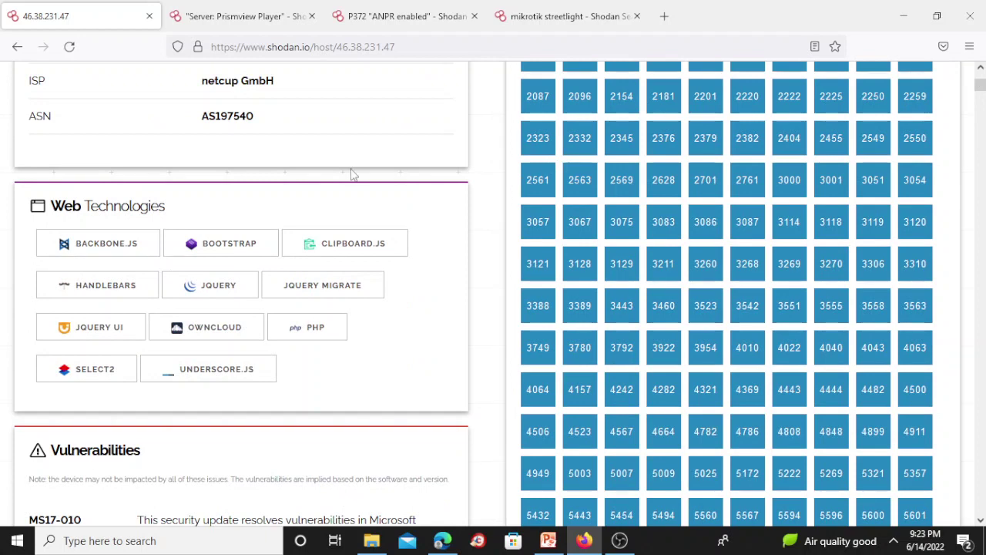
left_click(252, 8)
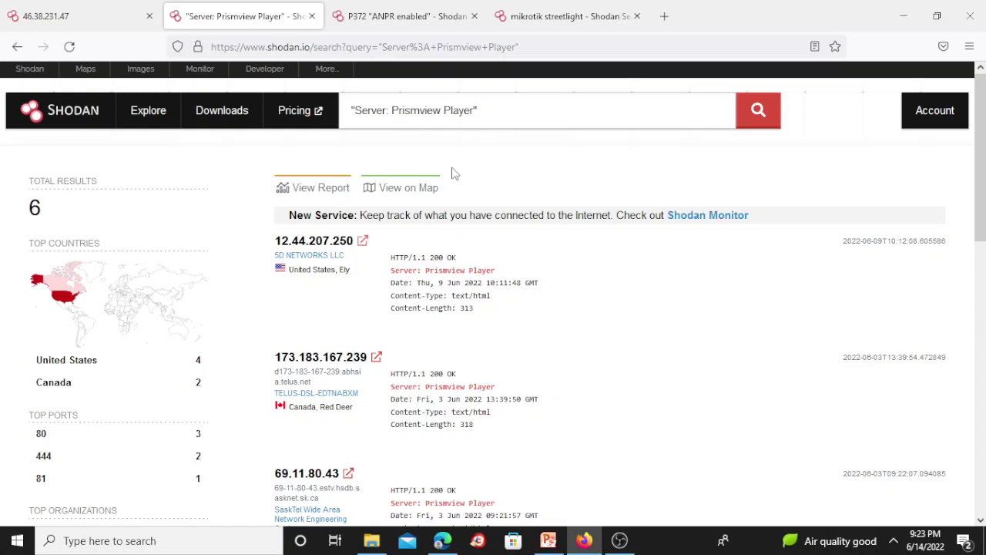
Step: Open the live pages of 12.44.207.250 and 173.183.167.239, then show the P372 "ANPR enabled" results
left_click(364, 242)
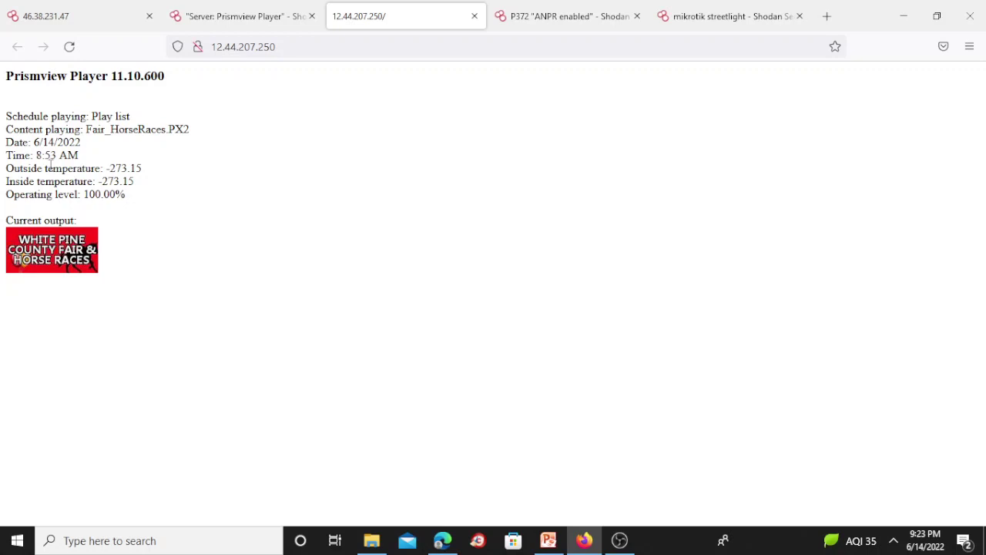
left_click(254, 8)
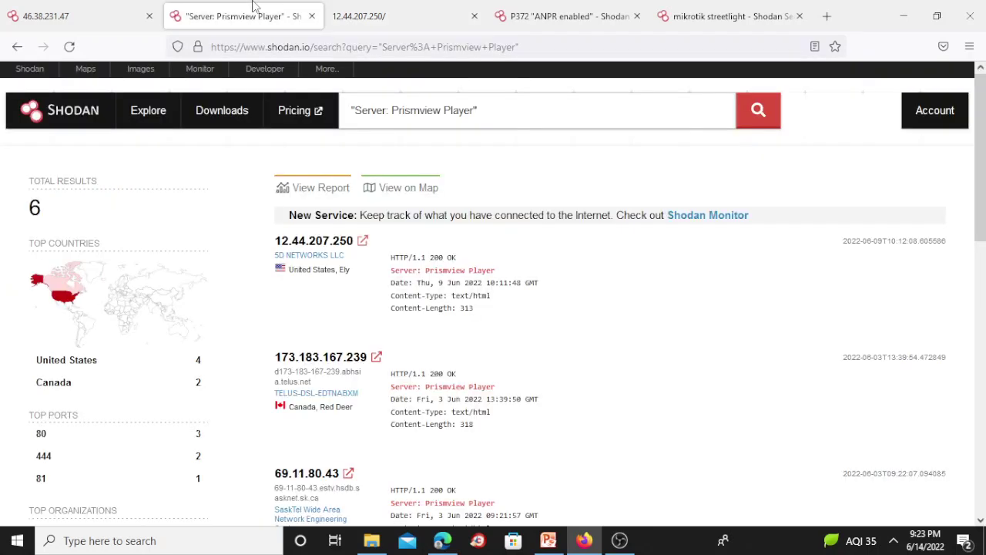
left_click(377, 357)
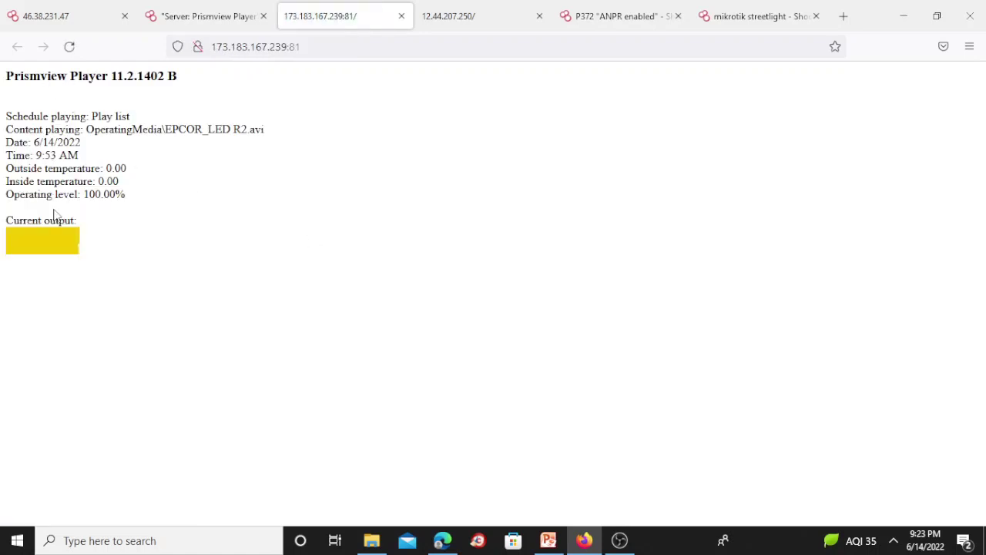
left_click(226, 17)
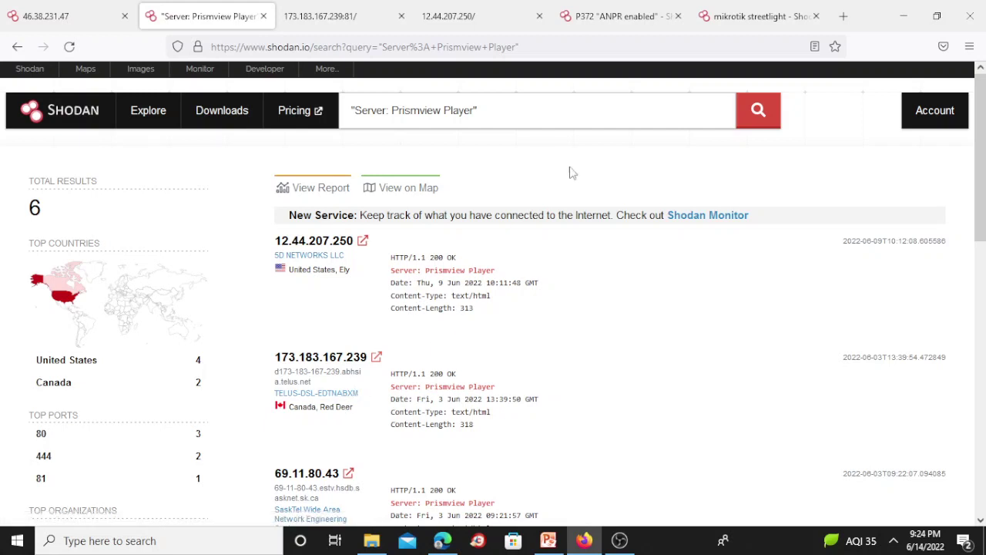
left_click(602, 7)
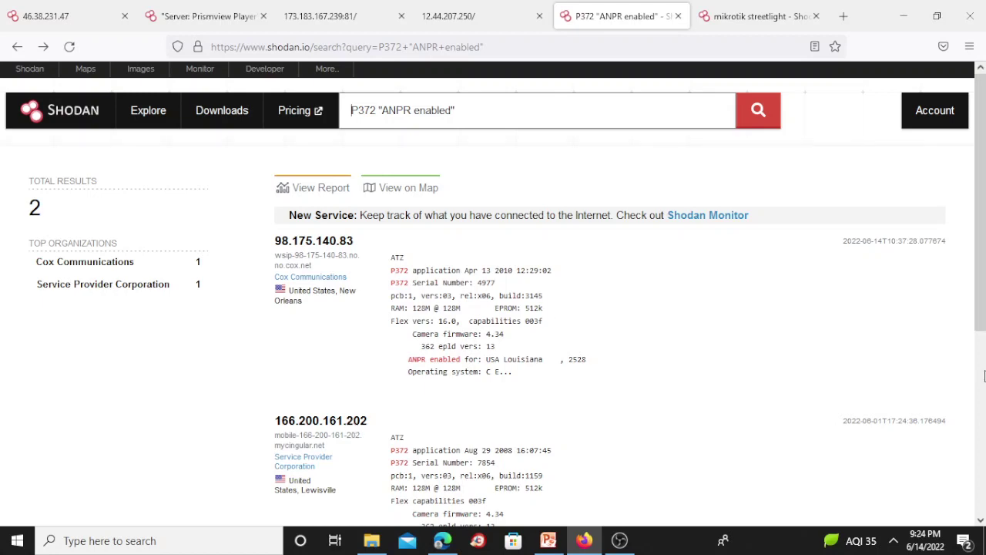
Step: Open the Lewisville ANPR camera host 166.200.161.202 from the P372 "ANPR enabled" results
left_click(985, 375)
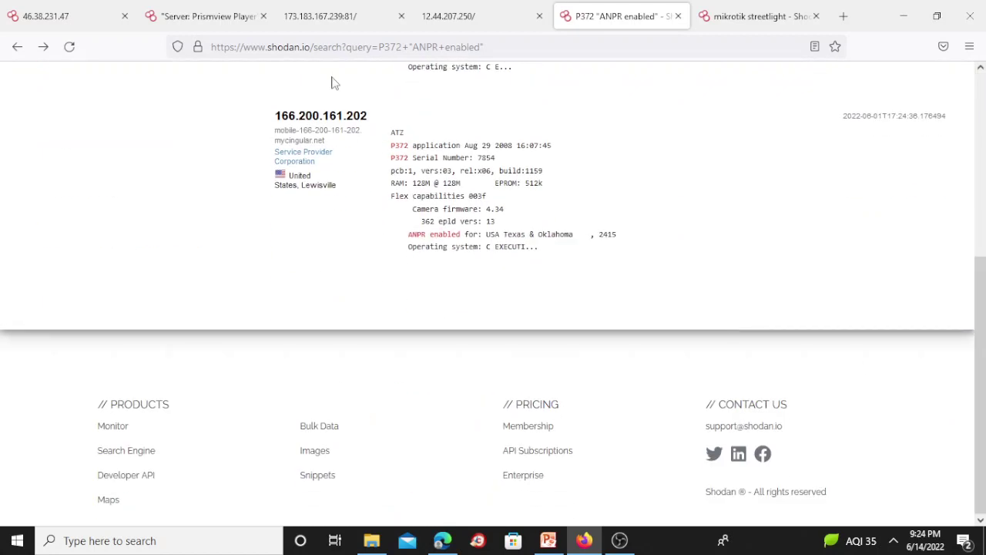
left_click(354, 116)
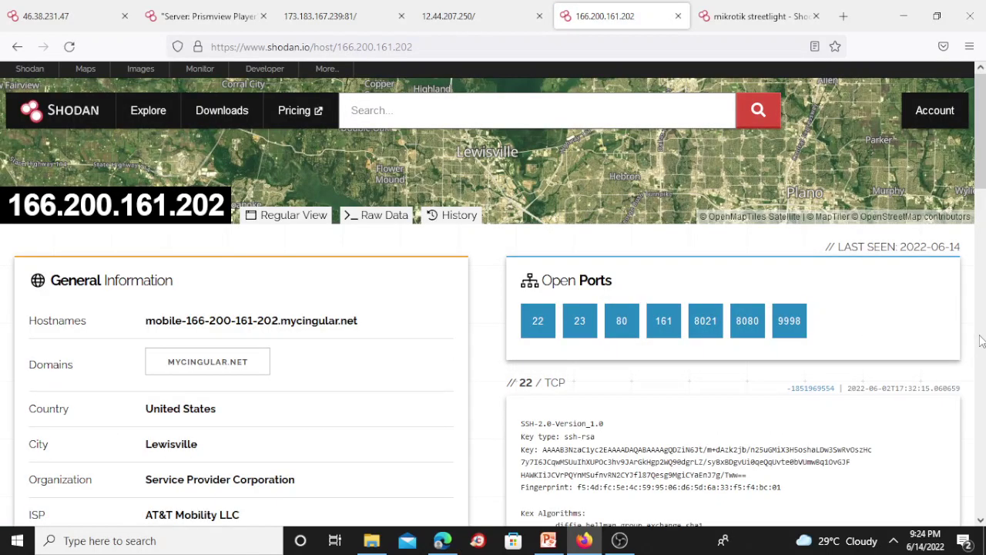
scroll(982, 342, "down", 5)
Step: Review the port banners of 166.200.161.202, then go back to the mikrotik streetlight results
scroll(983, 423, "down", 5)
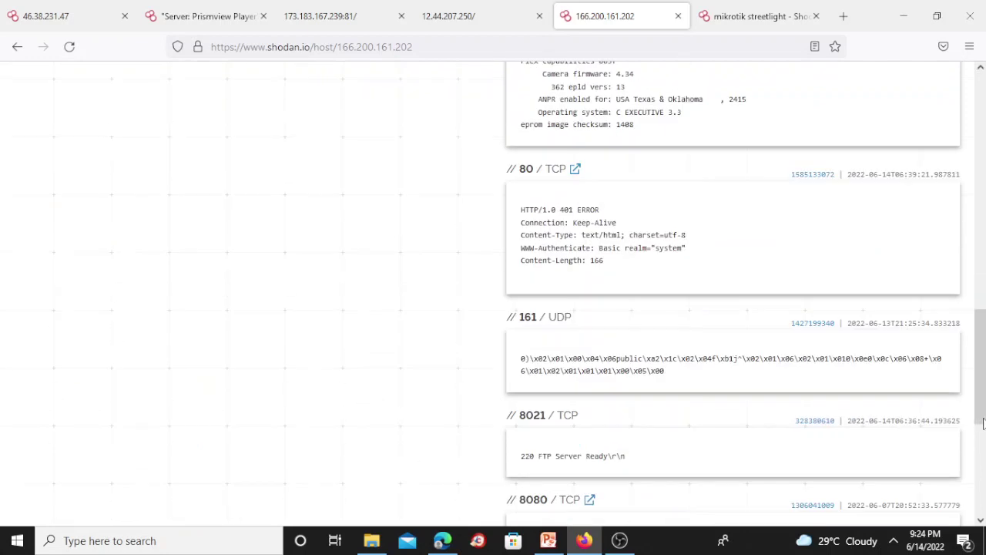
left_click(715, 21)
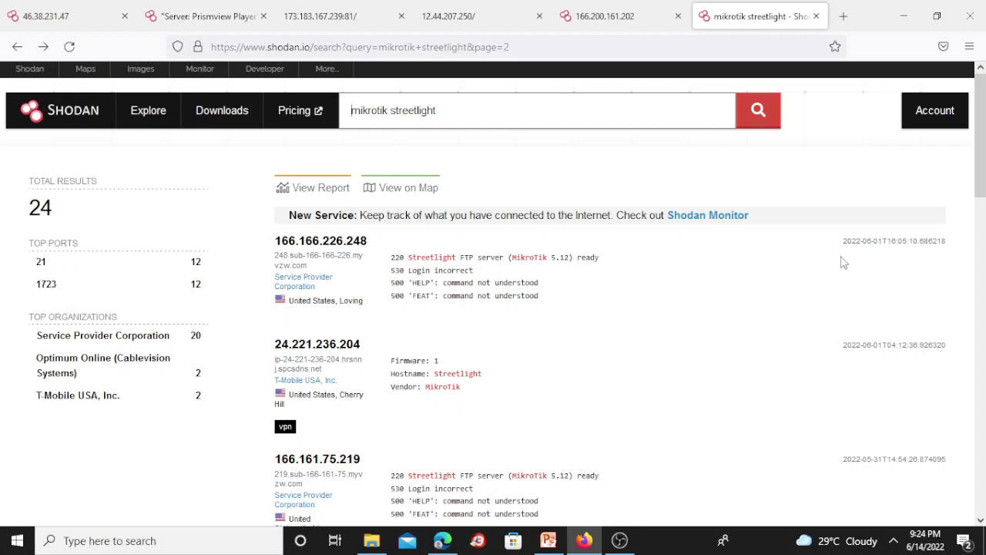
key("End")
scroll(738, 331, "down", 5)
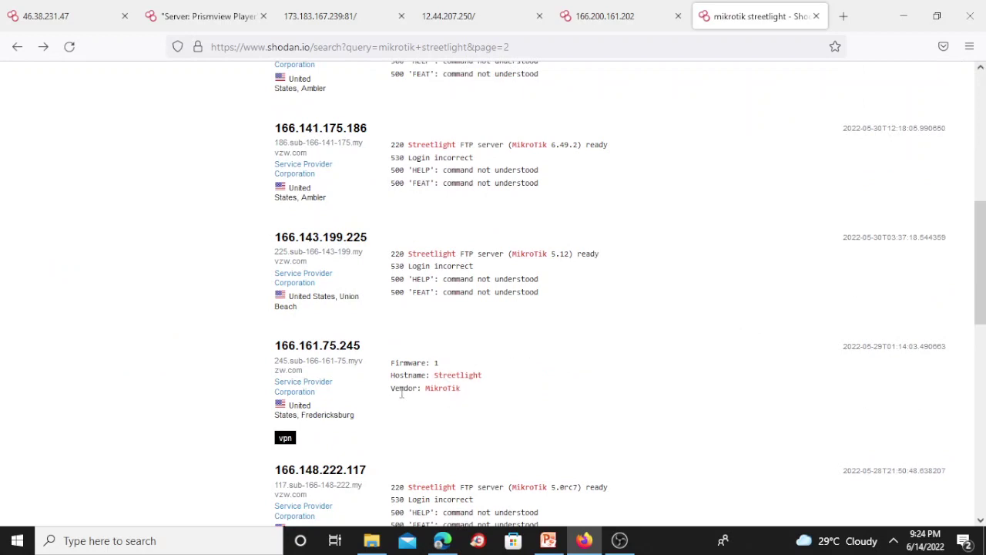
left_click_drag(394, 389, 444, 393)
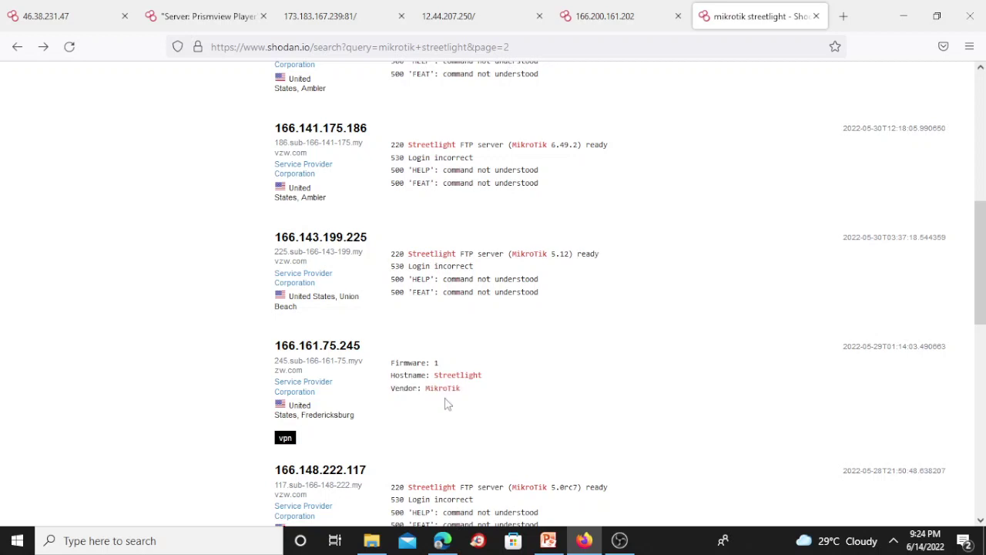
Step: Open the host detail page for 166.161.75.245 from the page 2 'mikrotik streetlight' results
left_click(330, 354)
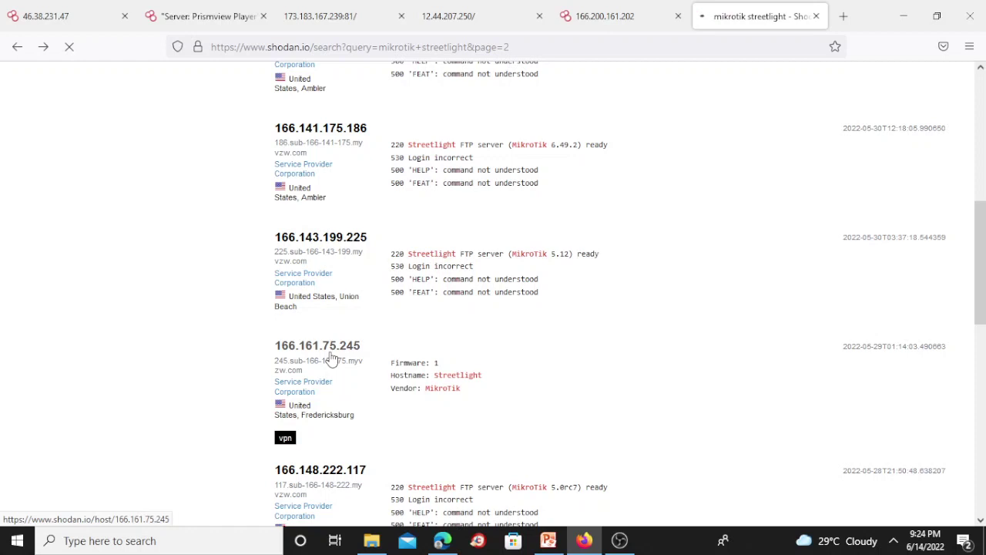
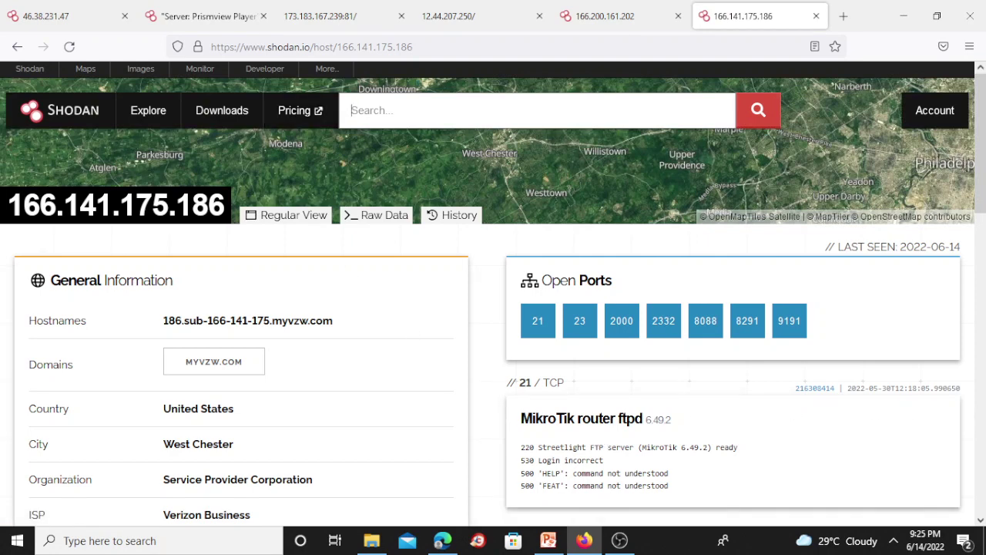
Step: Switch to PowerPoint and present the lecture's closing Thank You slide full-screen
left_click(548, 540)
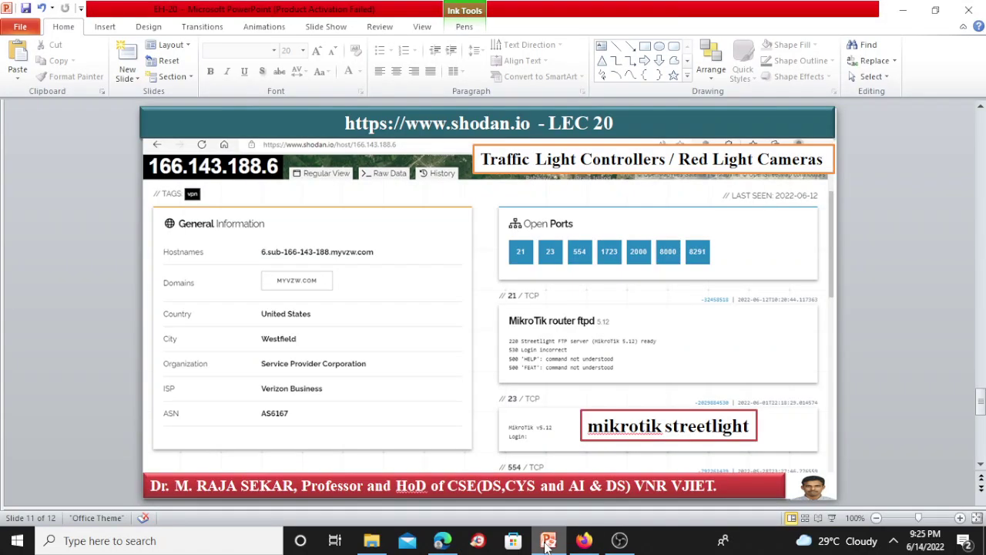
left_click(832, 518)
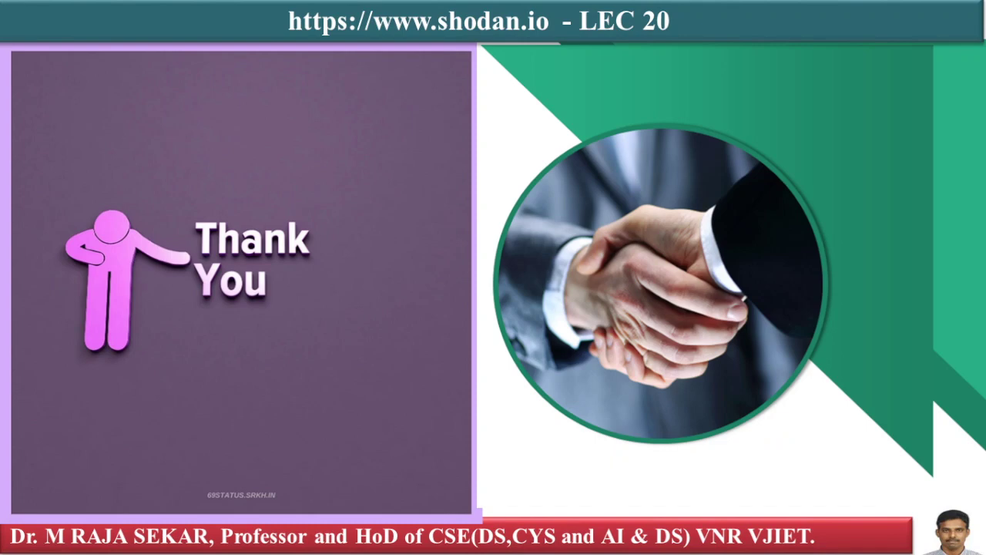